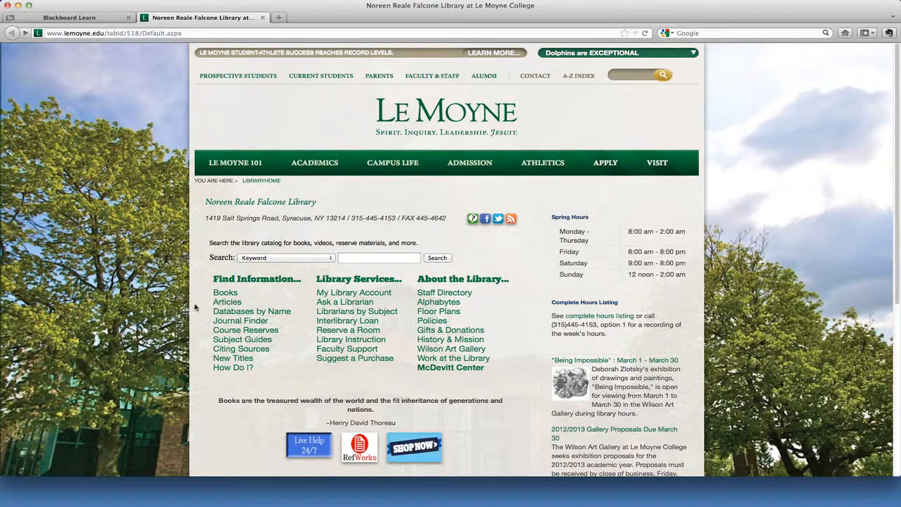
Step: Open JSTOR from the F-J section of the library's Databases by Name guide
left_click(267, 314)
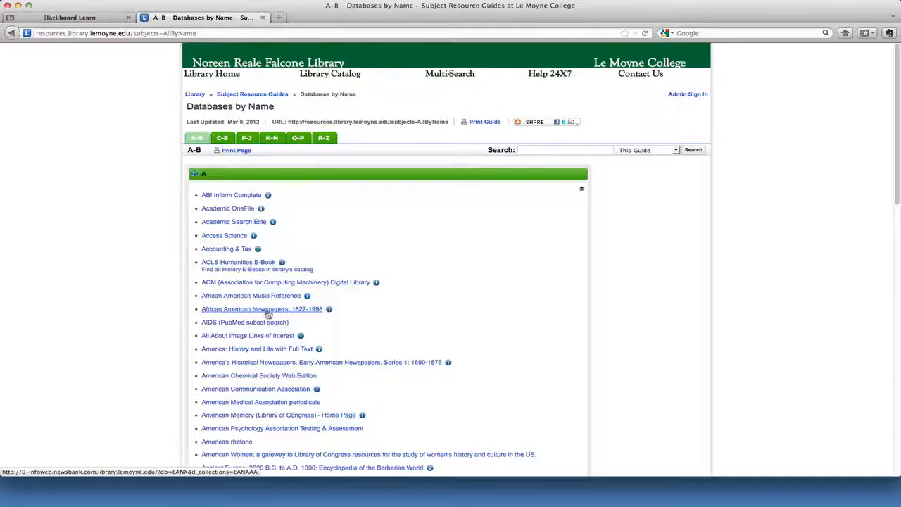
left_click(248, 139)
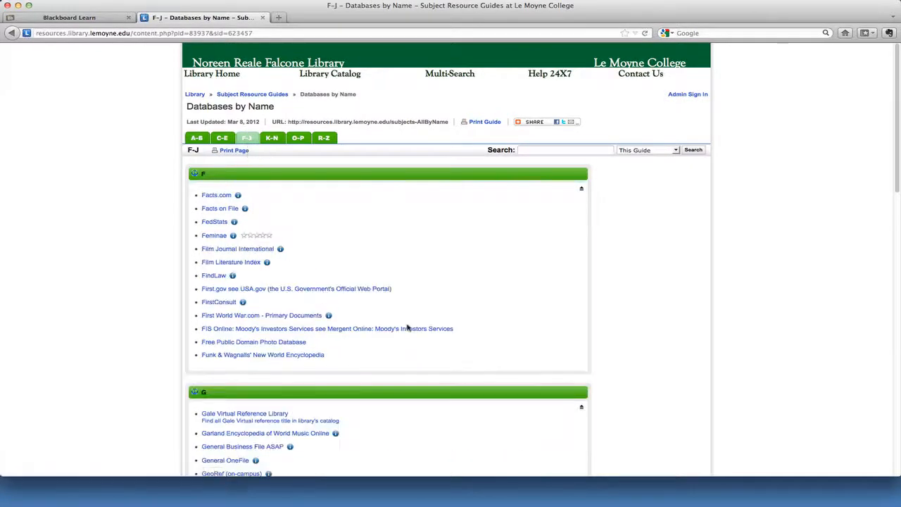
scroll(406, 326, "down", 5)
scroll(407, 327, "down", 10)
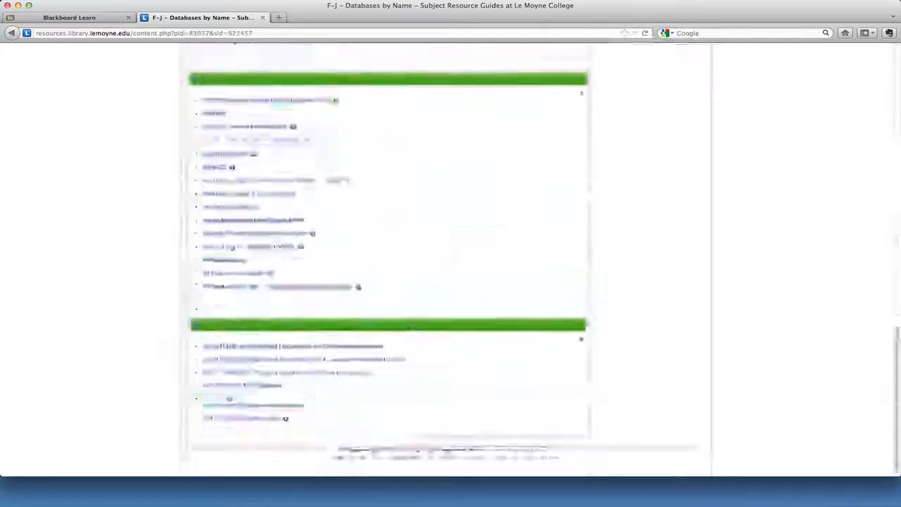
left_click(214, 400)
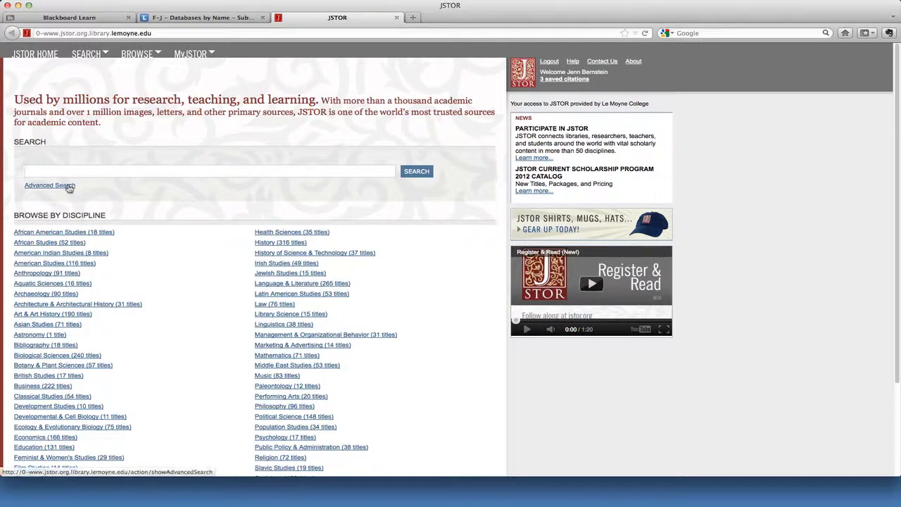
Step: Open JSTOR's Advanced Search and limit the item type to Article
left_click(69, 186)
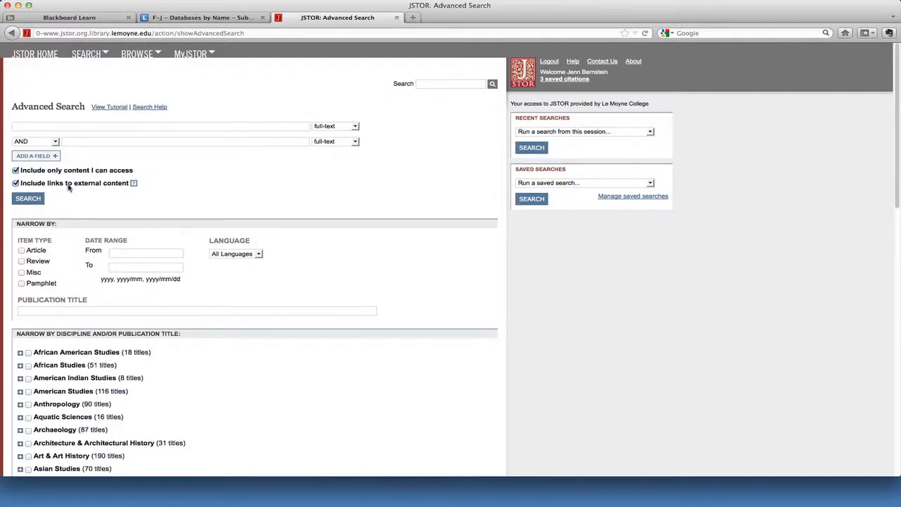
left_click(21, 250)
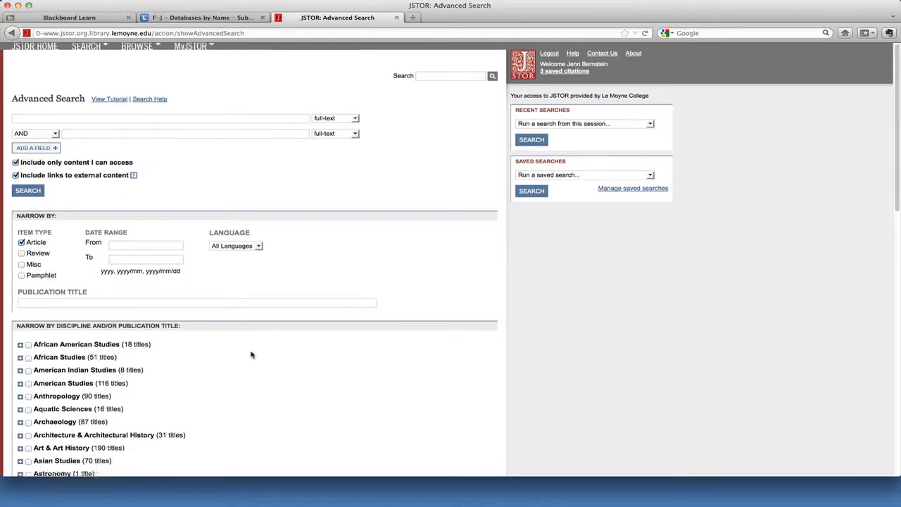
scroll(252, 354, "down", 5)
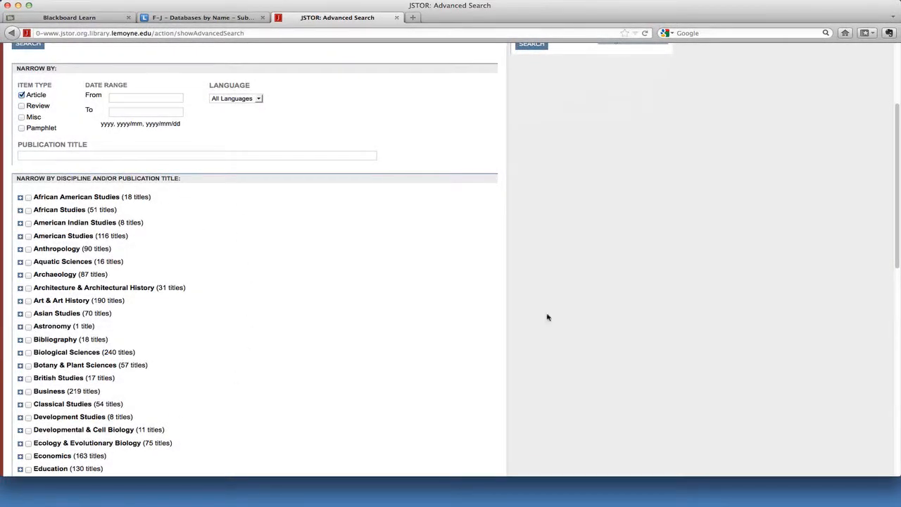
scroll(563, 221, "up", 5)
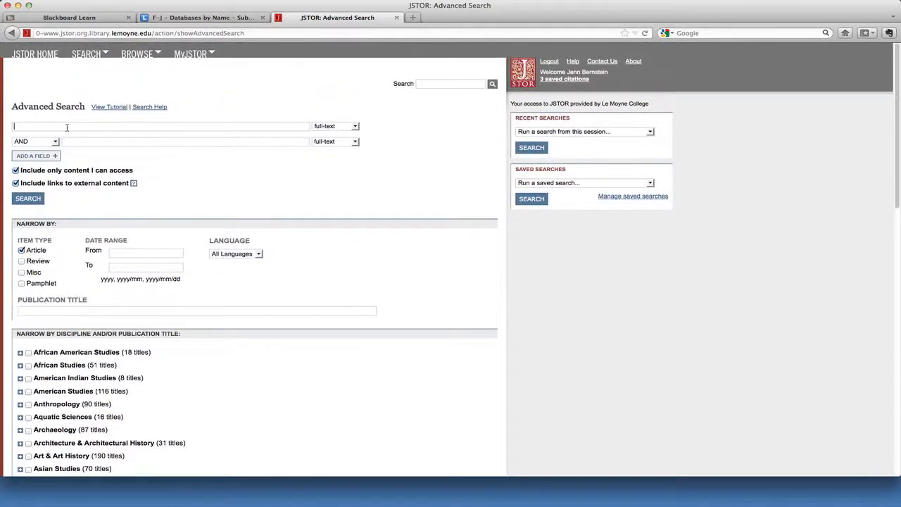
Step: Run the advanced full-text search for "thoreau" "money", with each word in quotation marks
mouse_move(717, 498)
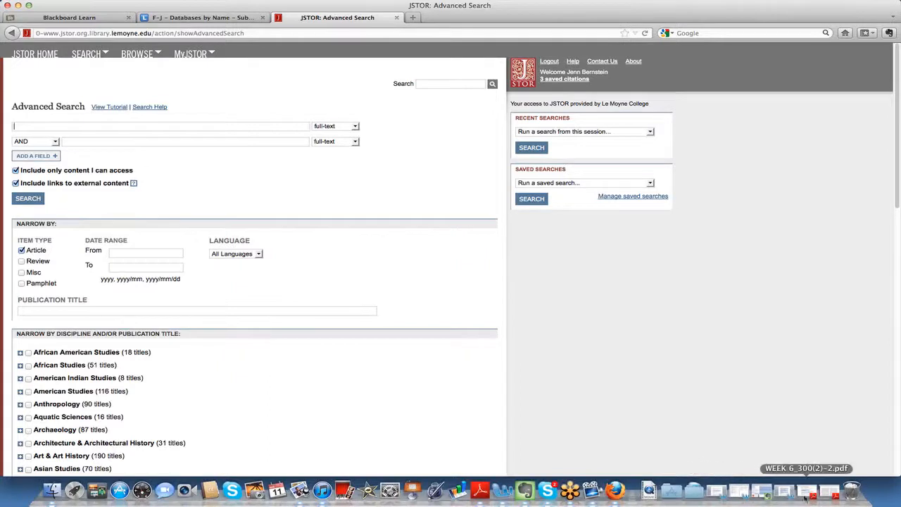
left_click(12, 128)
type("\"thoreau\" ")
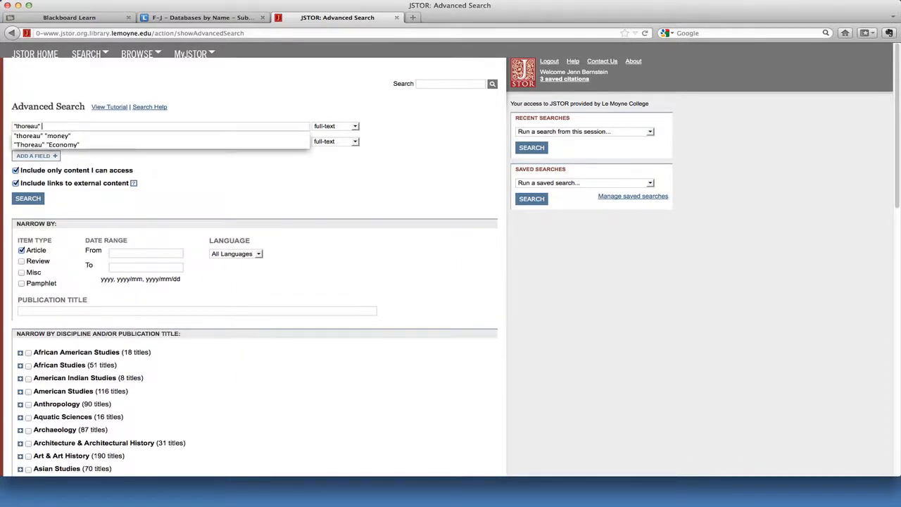
type("\"money\"")
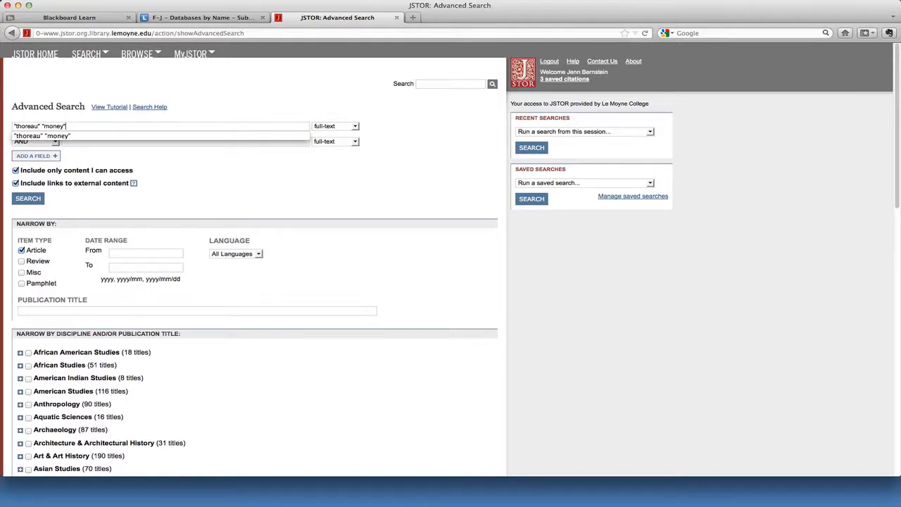
key("Return")
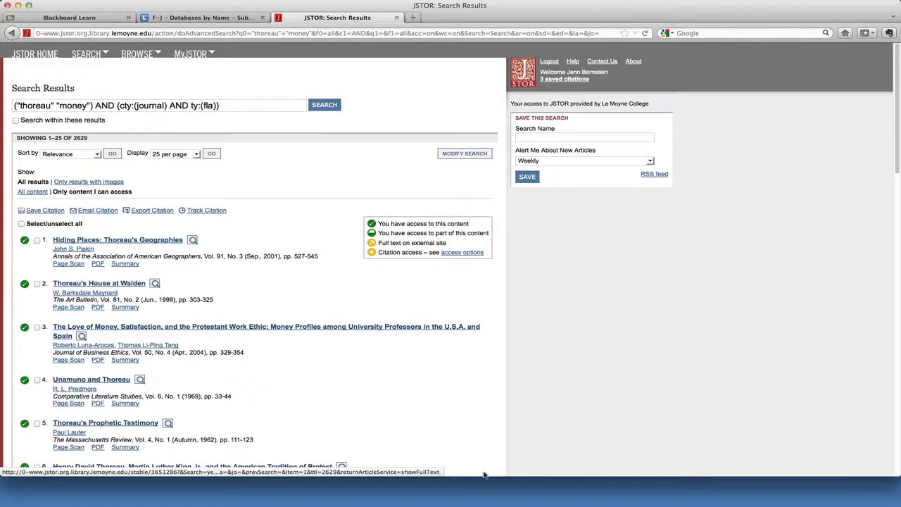
Step: Switch to the already downloaded article PDF 3651286.pdf, "Hiding Places: Thoreau's Geographies"
left_click(826, 499)
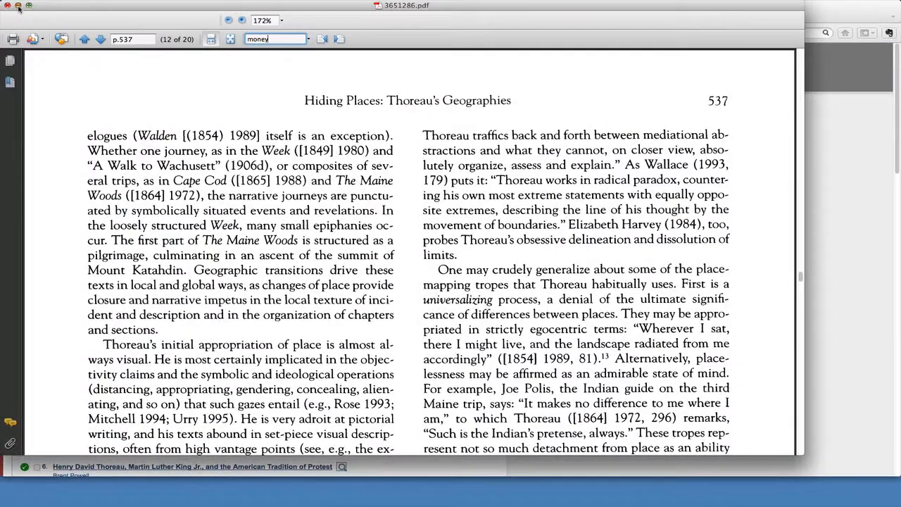
left_click(18, 6)
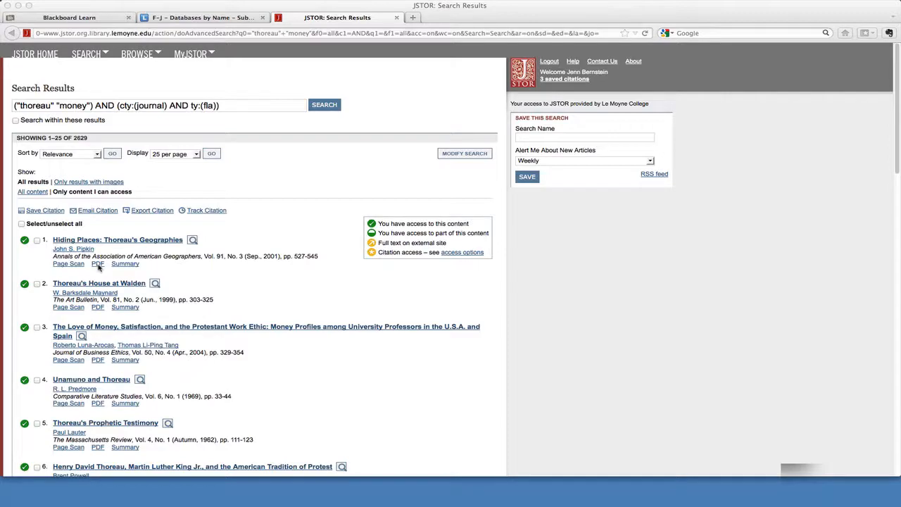
mouse_move(698, 504)
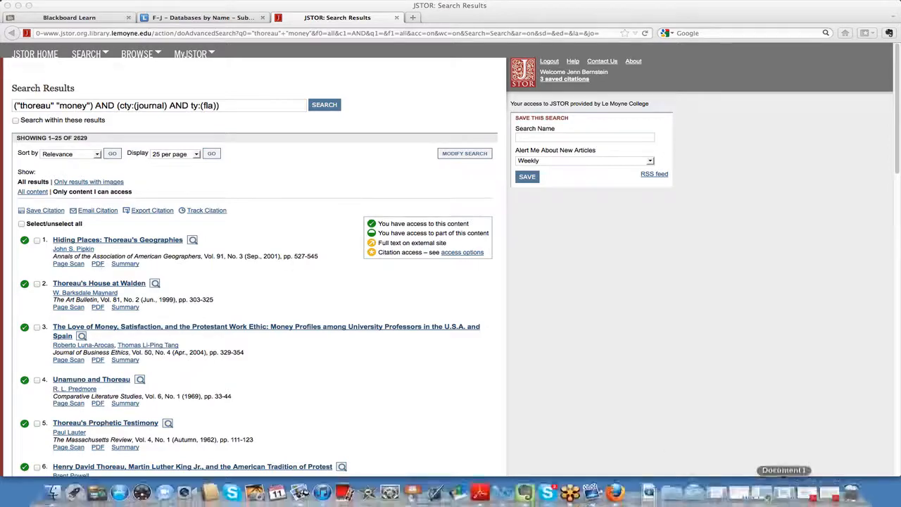
left_click(833, 494)
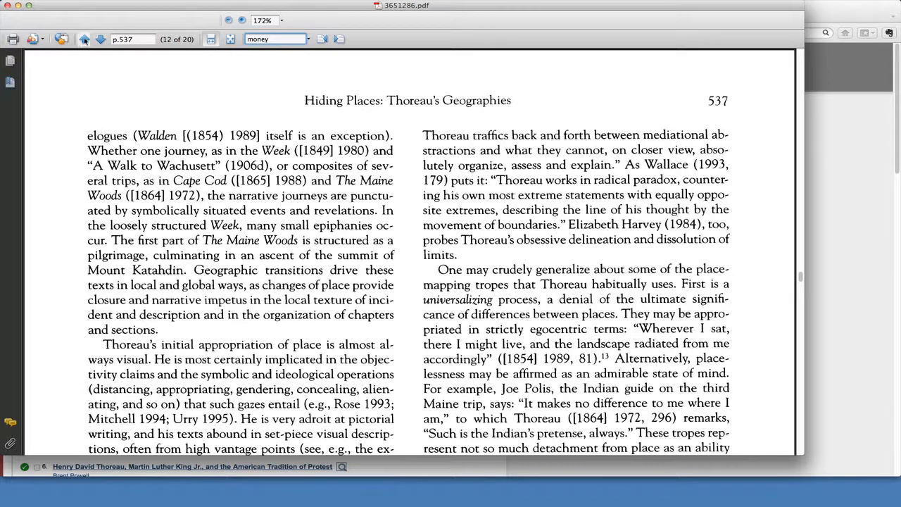
Step: Clear the old find term, go back to page 534 and search the PDF for "money" through all its matches
left_click_drag(270, 39, 246, 39)
key("BackSpace")
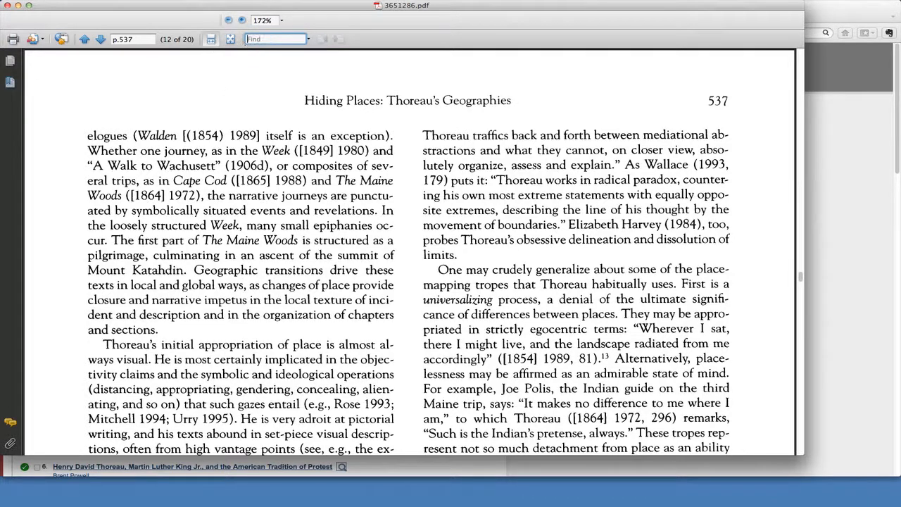
left_click(86, 41)
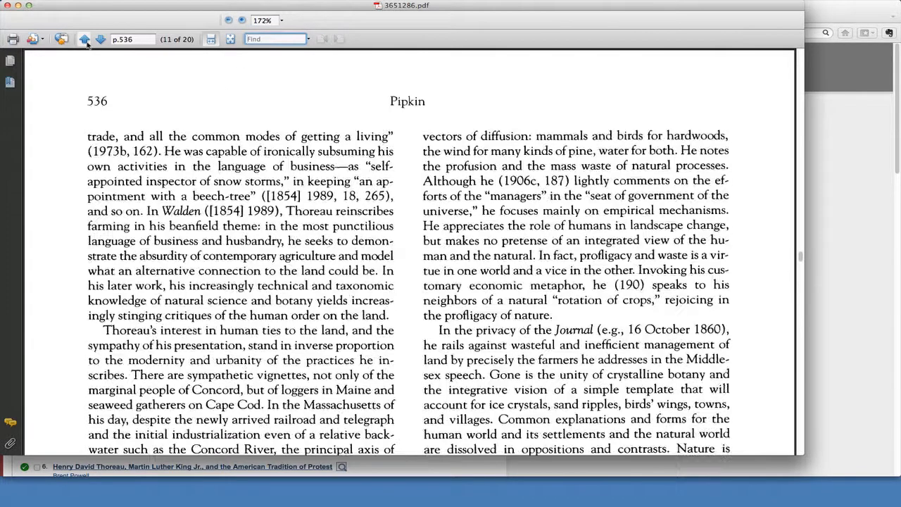
left_click(85, 41)
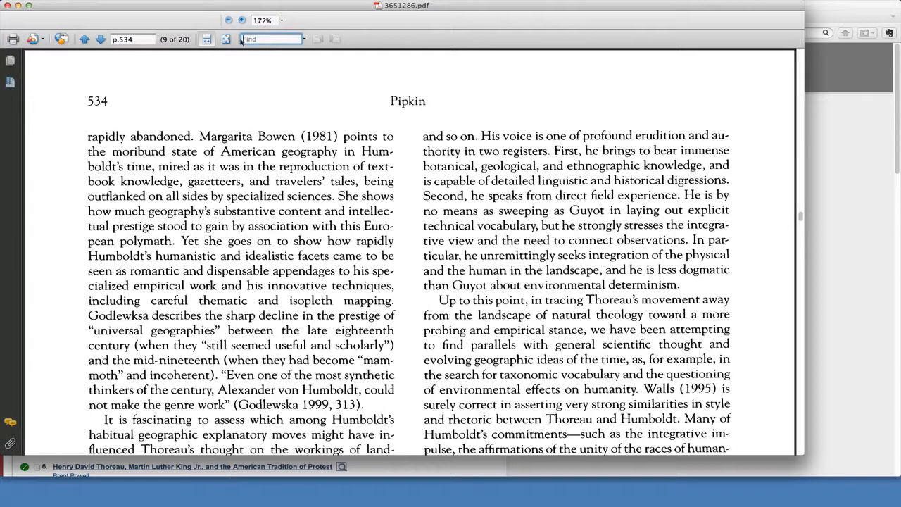
type("money")
key("Return")
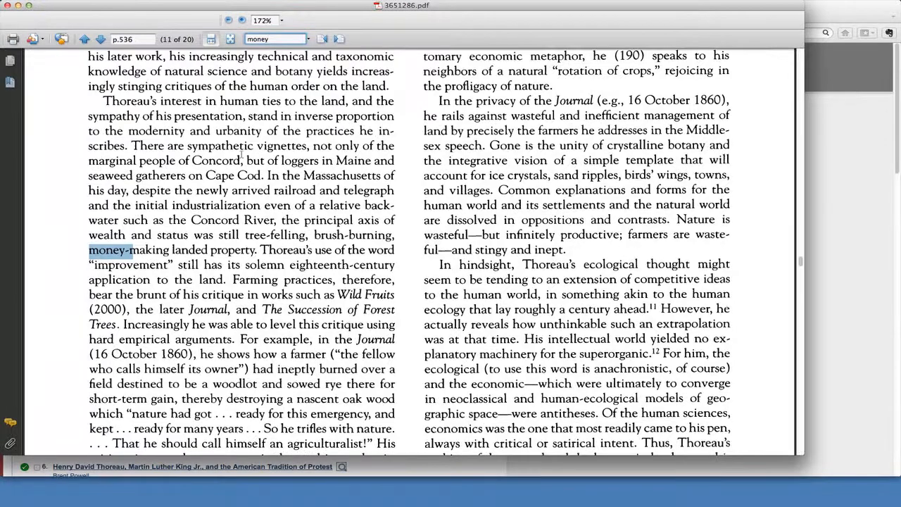
left_click(339, 40)
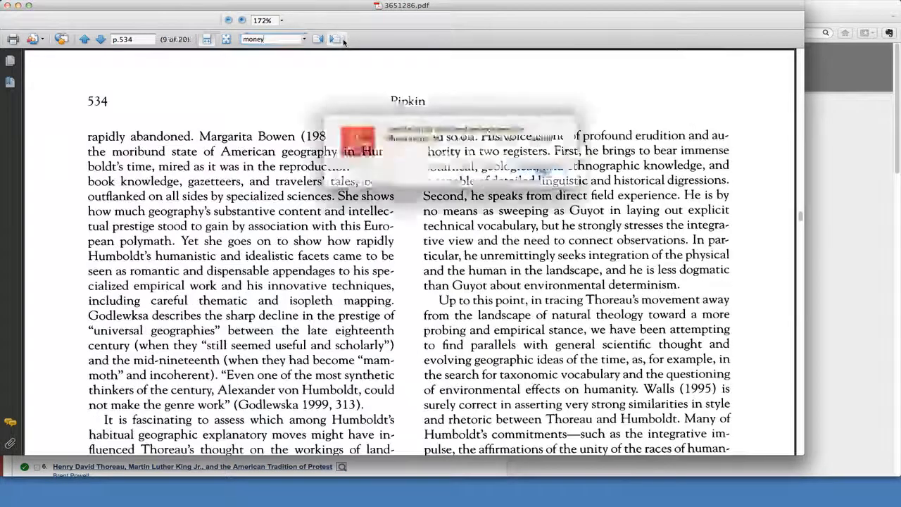
left_click(522, 168)
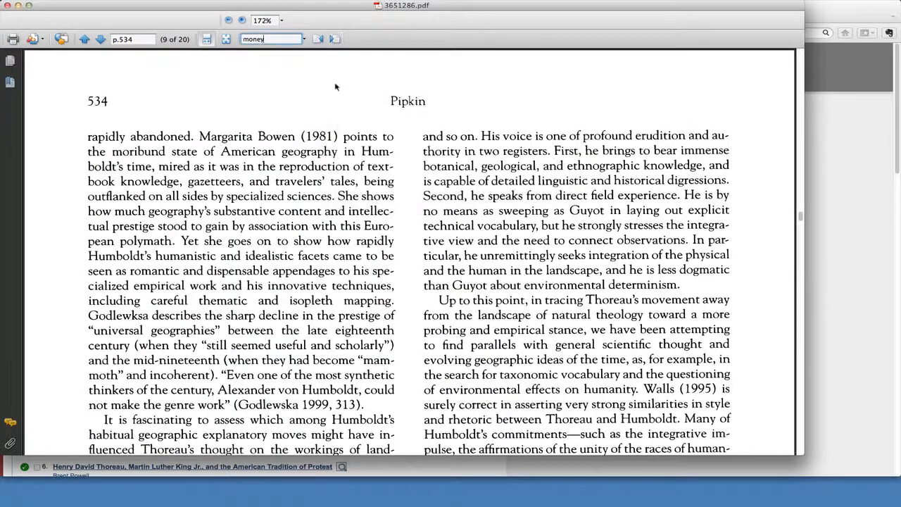
Step: Search the PDF for "economics", go through all its matches and minimize the document to return to the JSTOR results
key("BackSpace")
key("BackSpace")
key("BackSpace")
key("BackSpace")
key("BackSpace")
type("economics")
key("Return")
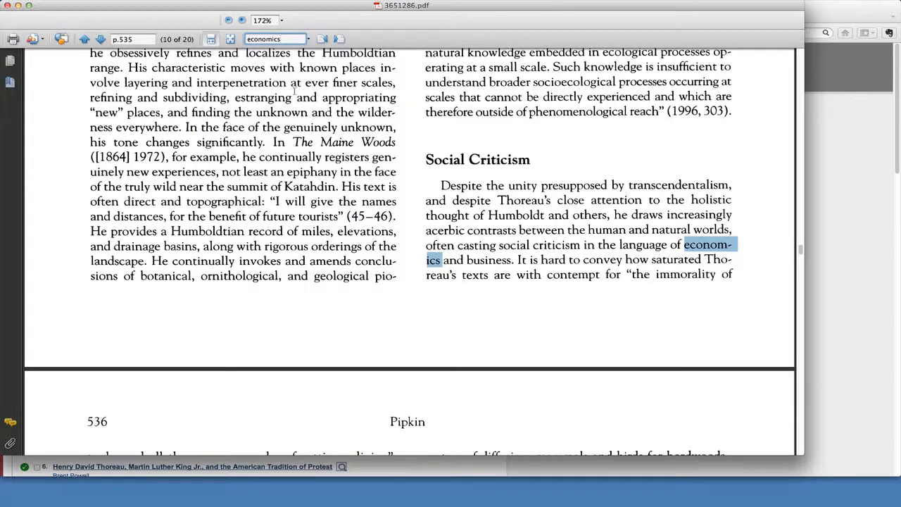
left_click(339, 39)
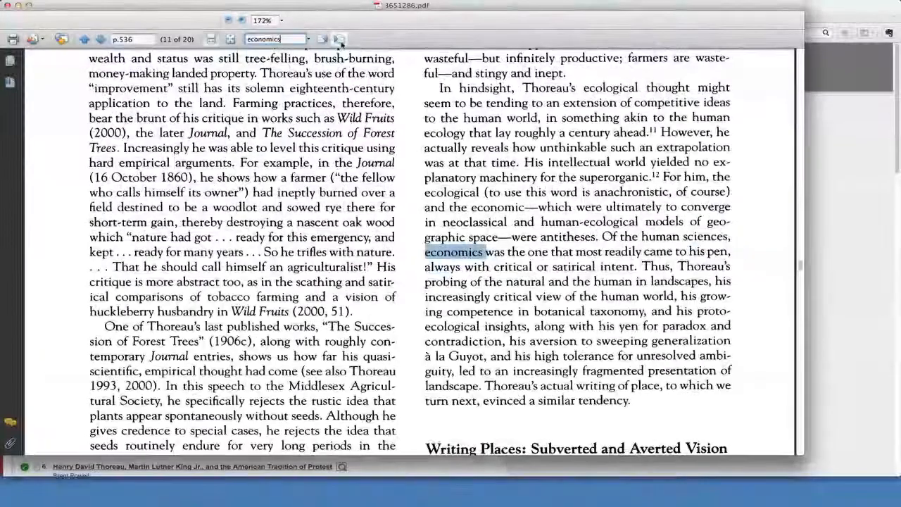
left_click(340, 40)
left_click(339, 40)
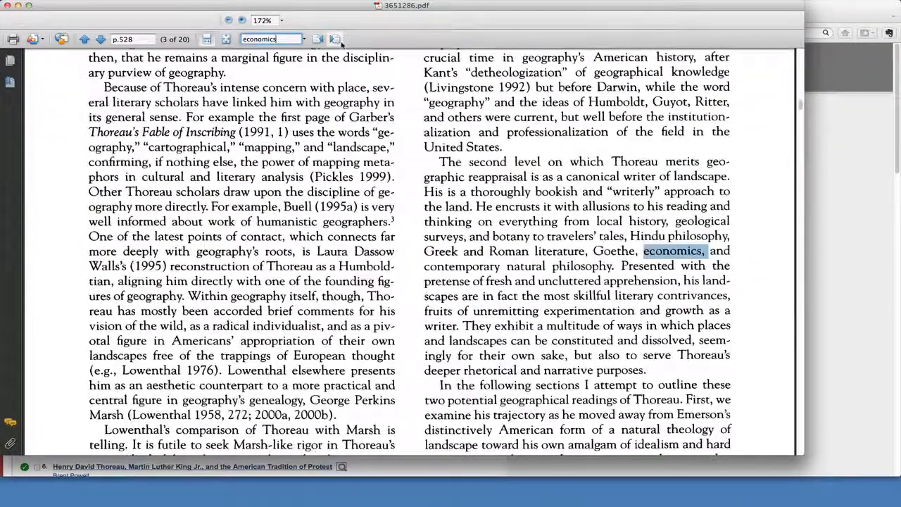
left_click(340, 40)
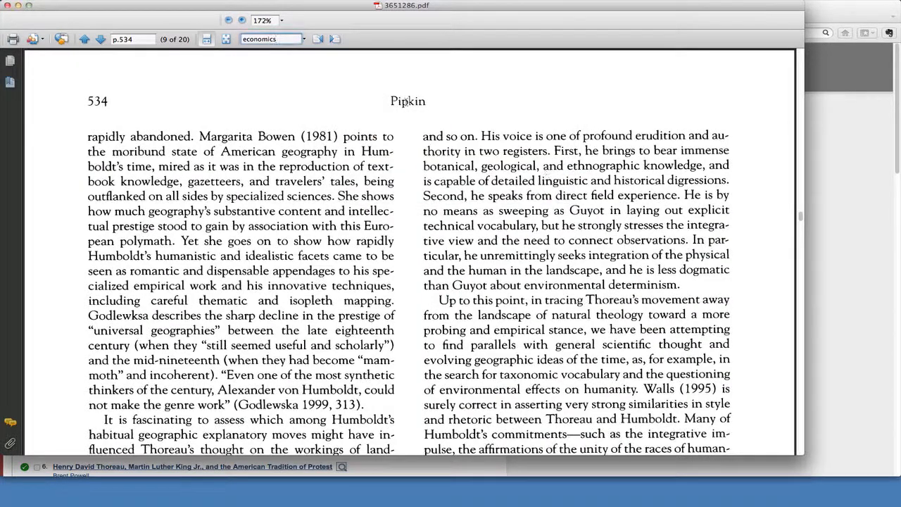
left_click(18, 7)
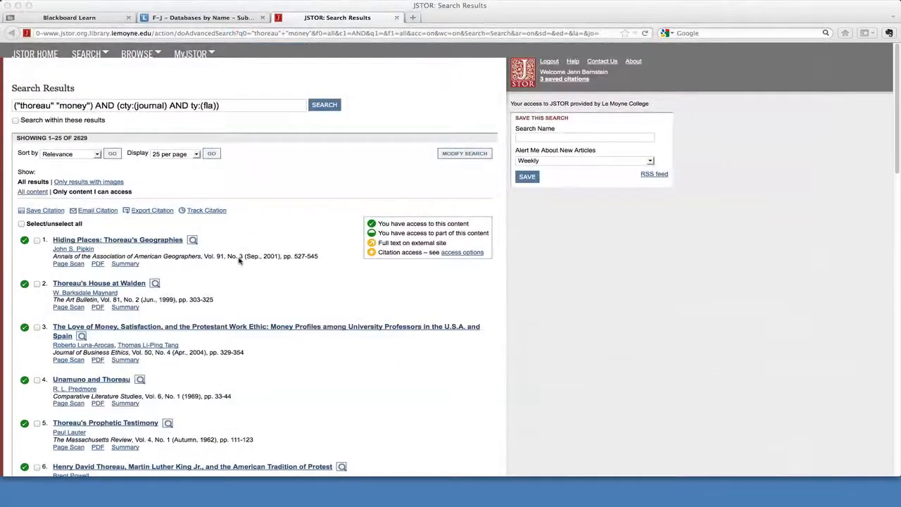
Step: Look through the article titles in the JSTOR search results for relevant sources and return to the start of the list
scroll(250, 275, "down", 2)
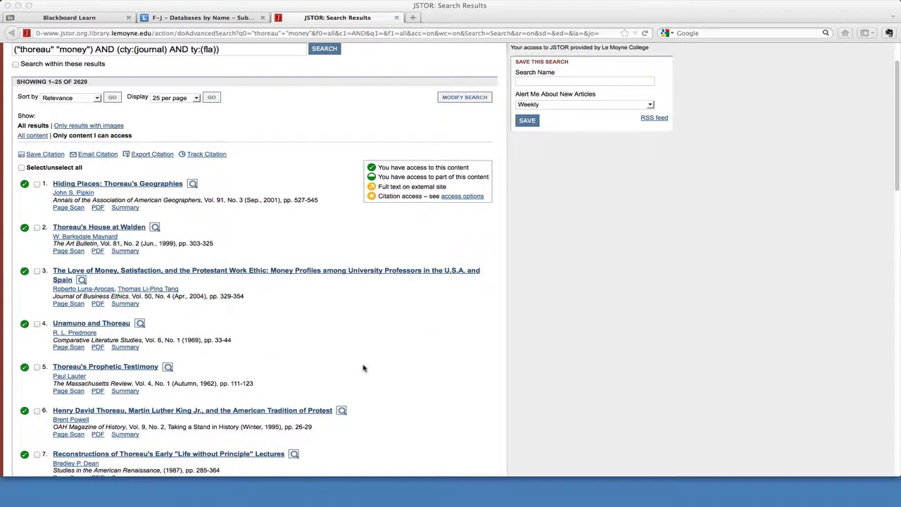
scroll(364, 367, "down", 1)
scroll(364, 368, "down", 3)
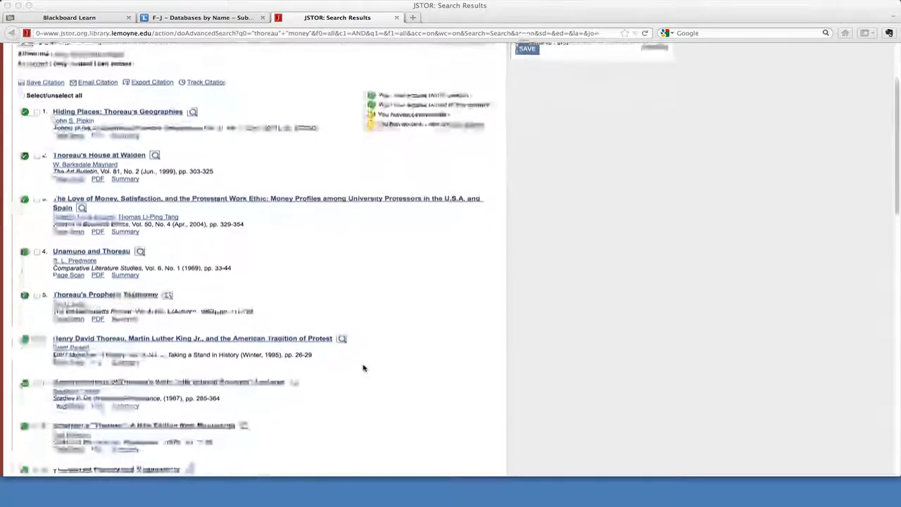
scroll(364, 367, "down", 1)
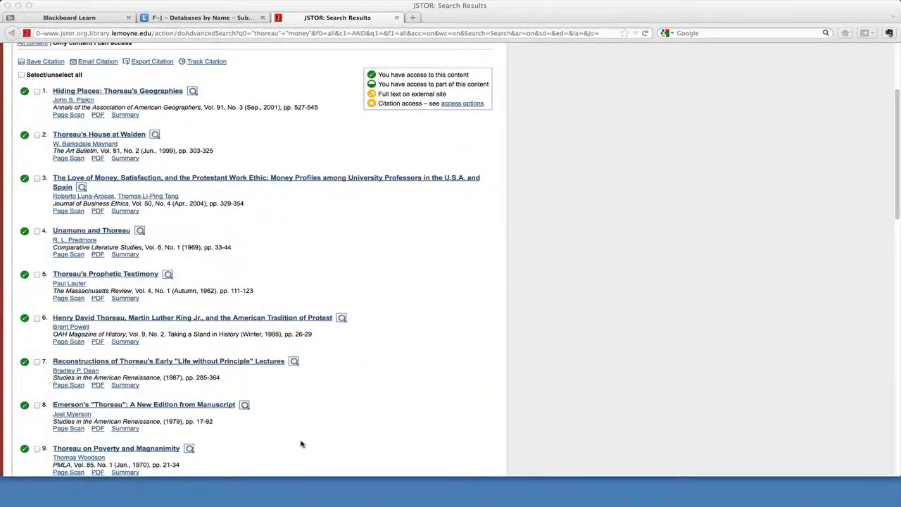
scroll(402, 374, "down", 5)
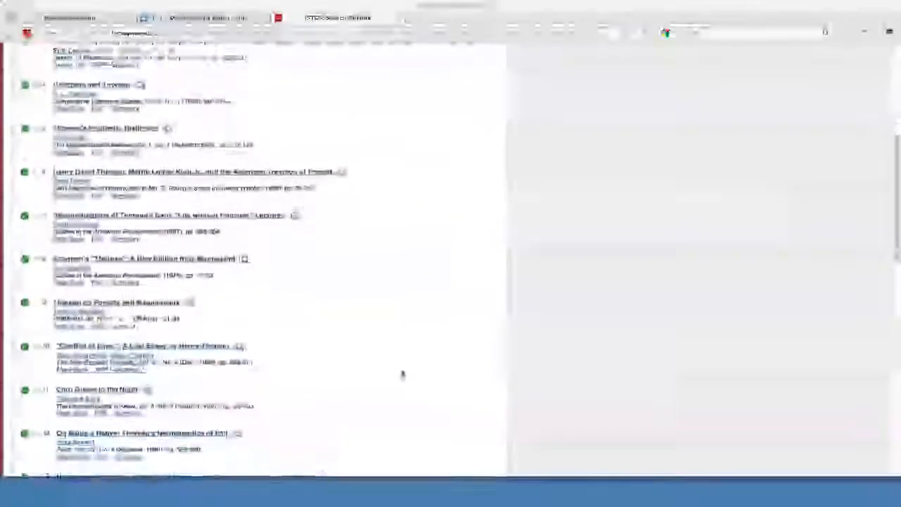
scroll(402, 374, "down", 3)
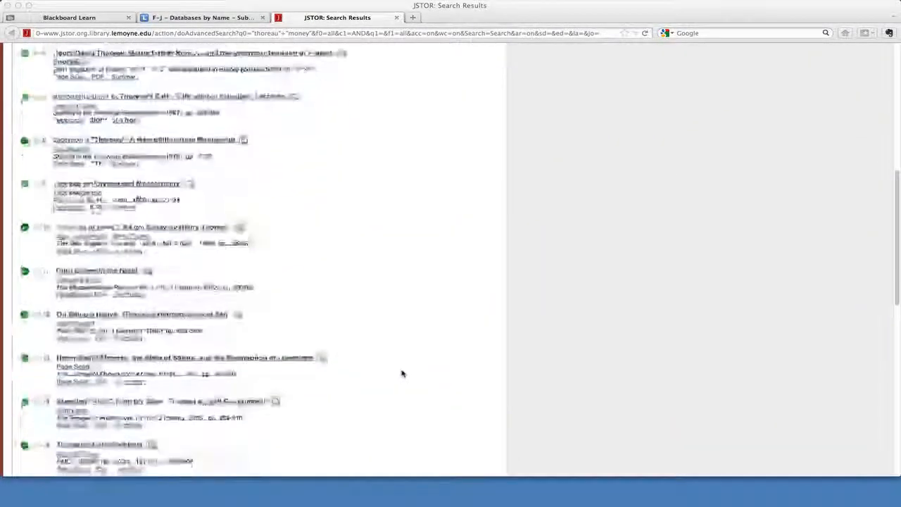
scroll(402, 374, "down", 4)
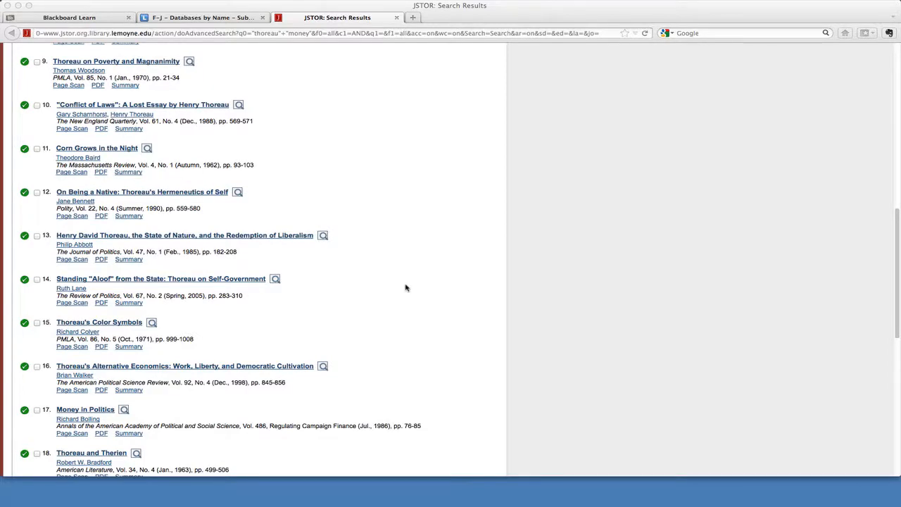
scroll(405, 288, "up", 15)
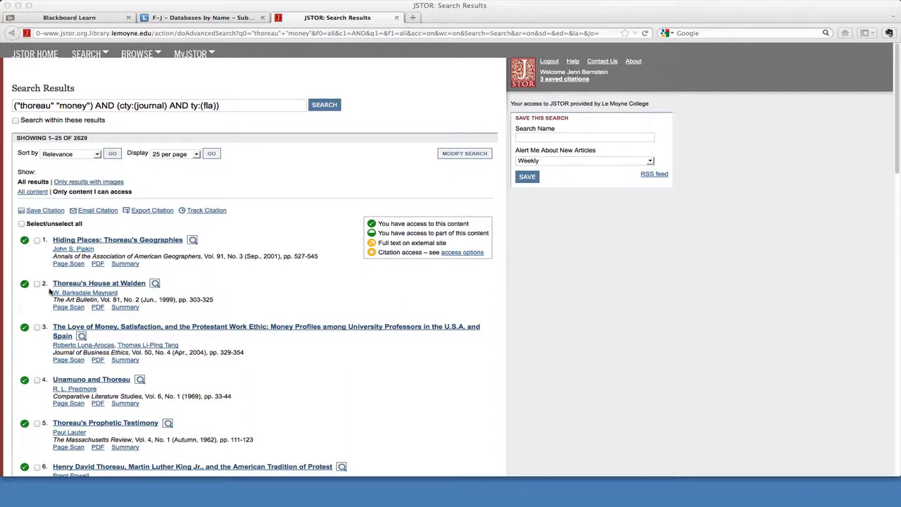
Step: Select the JSTOR result "The Love of Money, Satisfaction, and the Protestant Work Ethic" and open the list of saved citations
left_click(37, 328)
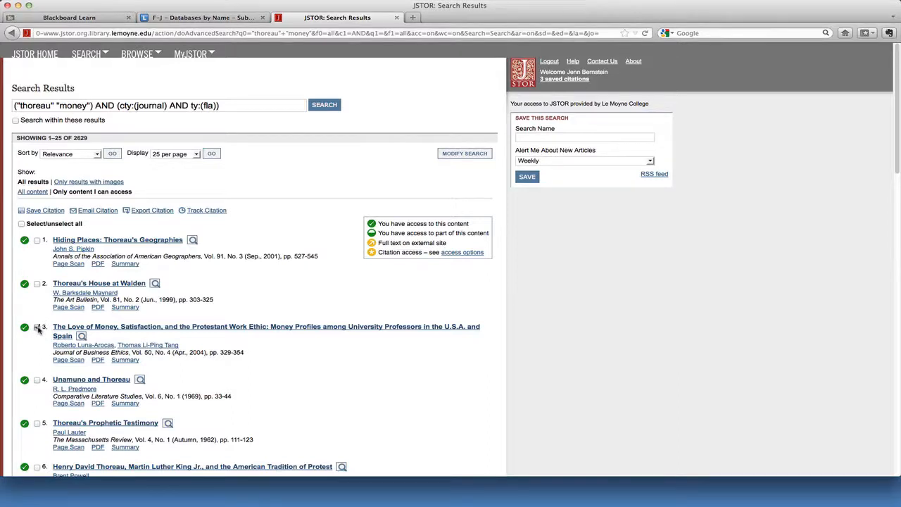
left_click(38, 380)
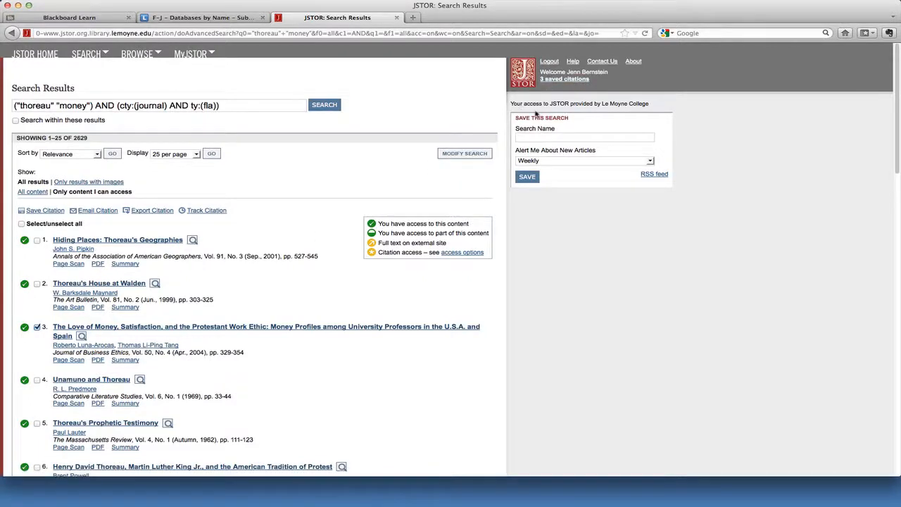
left_click(574, 79)
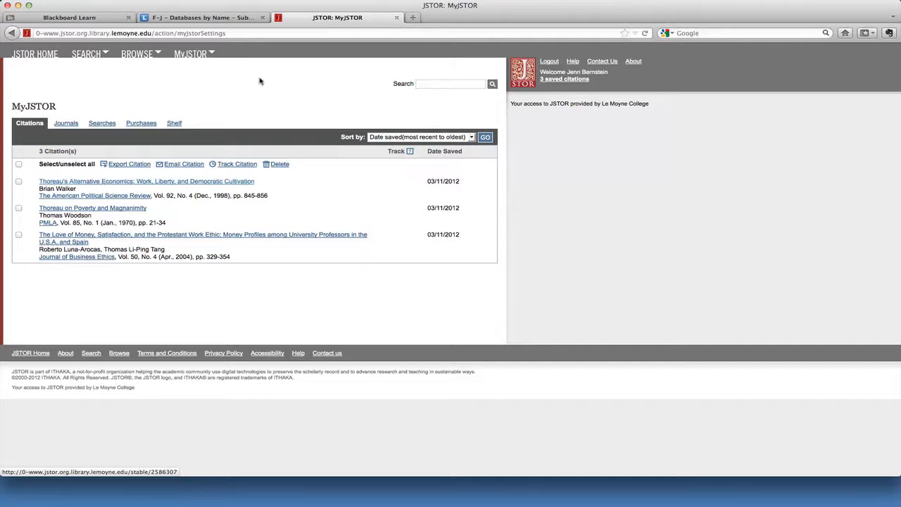
Step: Return to the library's Databases by Name guide and open Project Muse from the O-P list
left_click(231, 19)
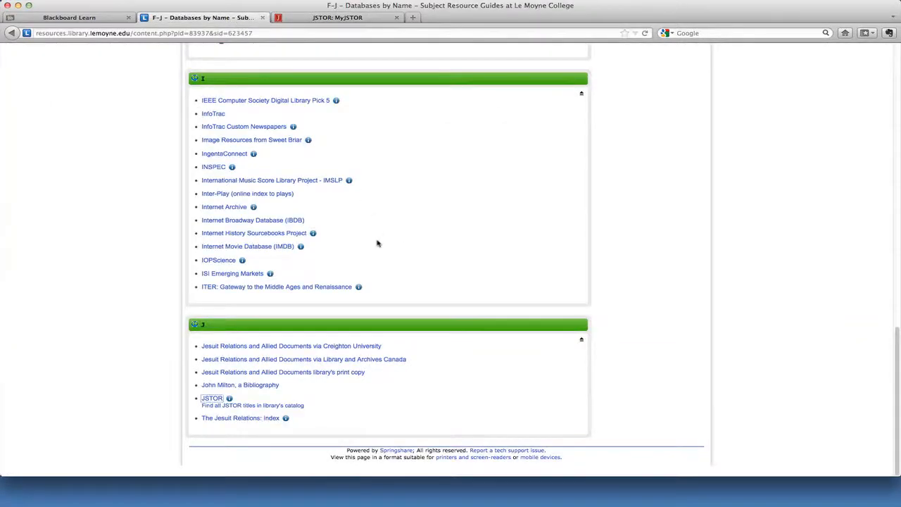
scroll(377, 247, "up", 5)
scroll(376, 262, "up", 10)
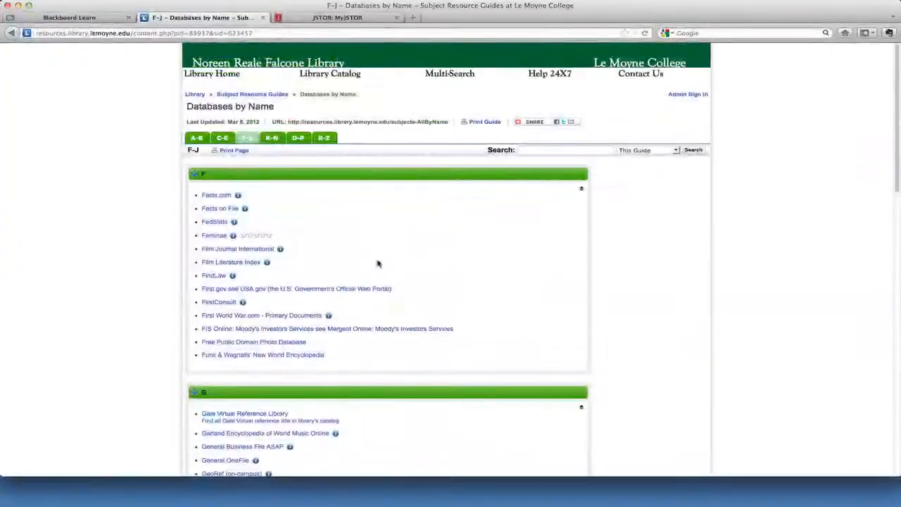
left_click(301, 139)
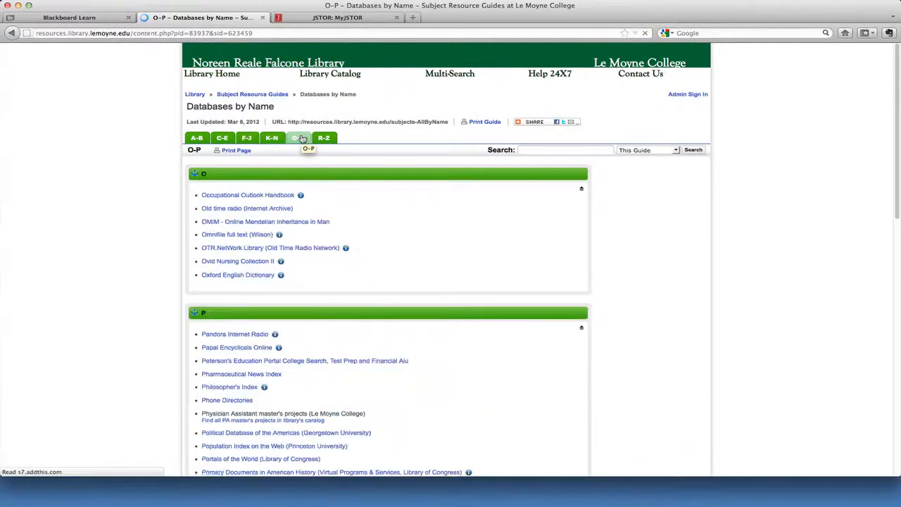
scroll(431, 281, "down", 5)
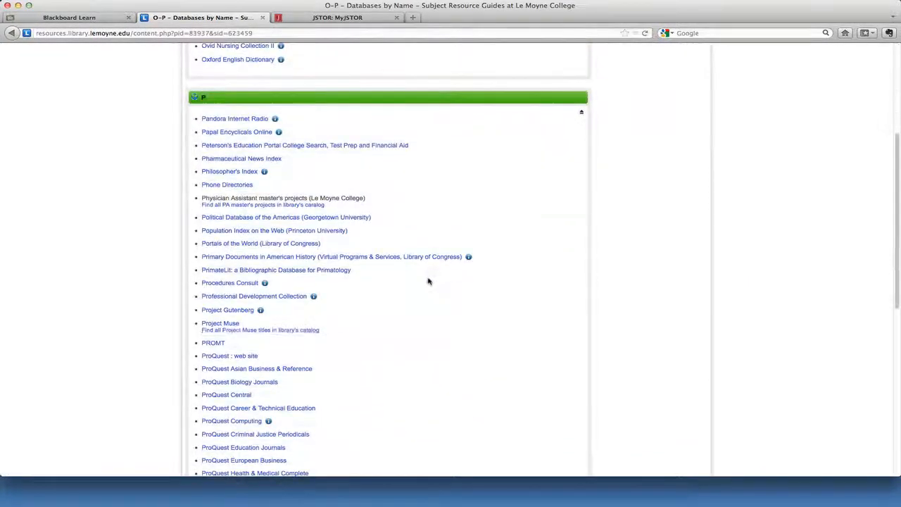
left_click(211, 324)
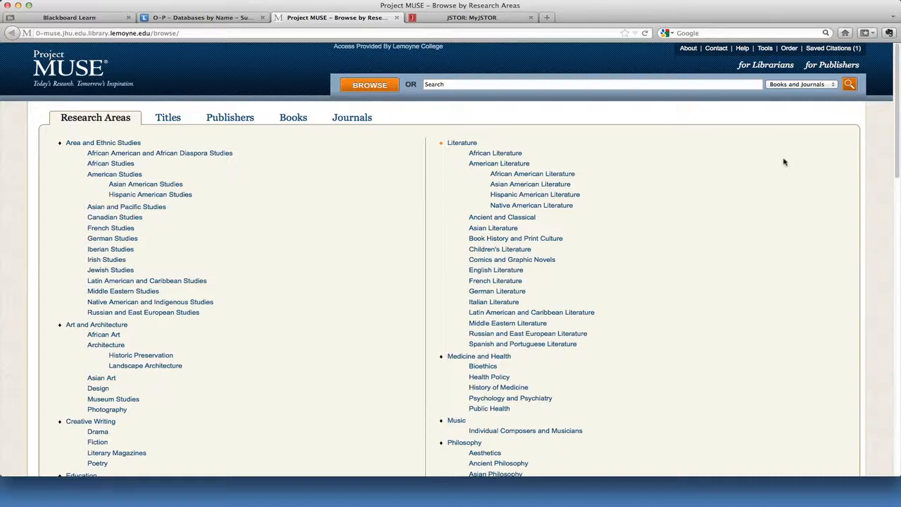
Step: Limit the Project MUSE search to journals and search for "thoreau" "economics"
left_click(831, 86)
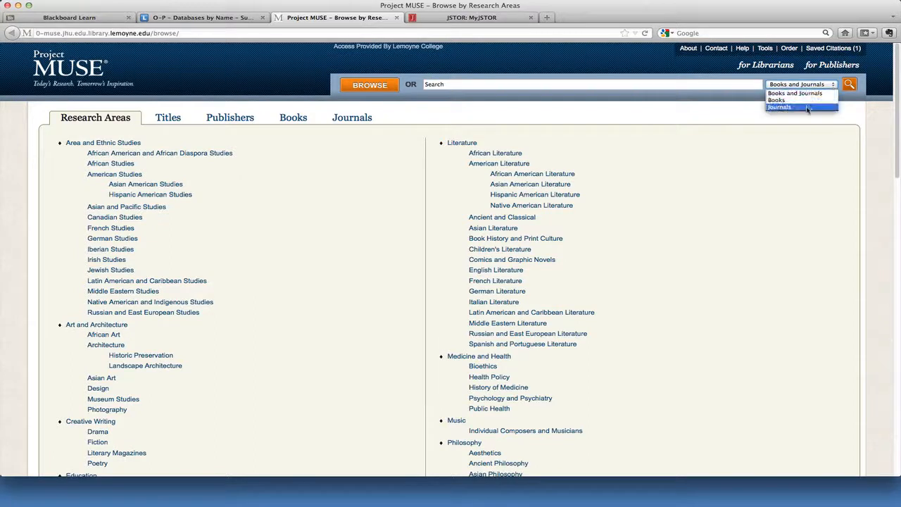
left_click(807, 109)
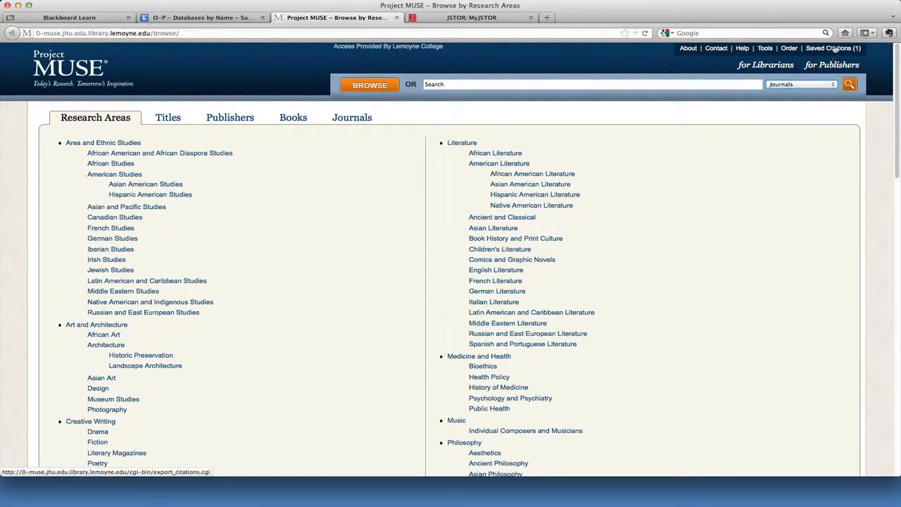
left_click(510, 86)
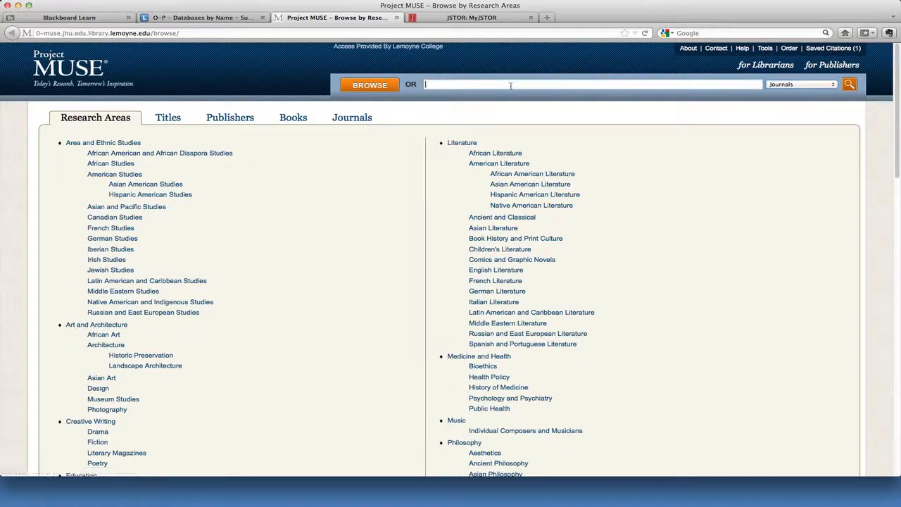
type("\"thoreau\" \"ec")
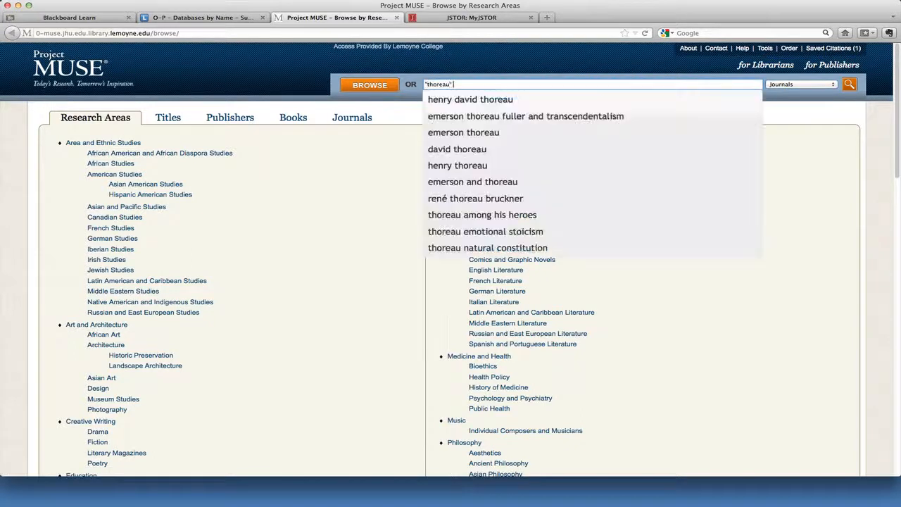
type("onomics\"")
key("Return")
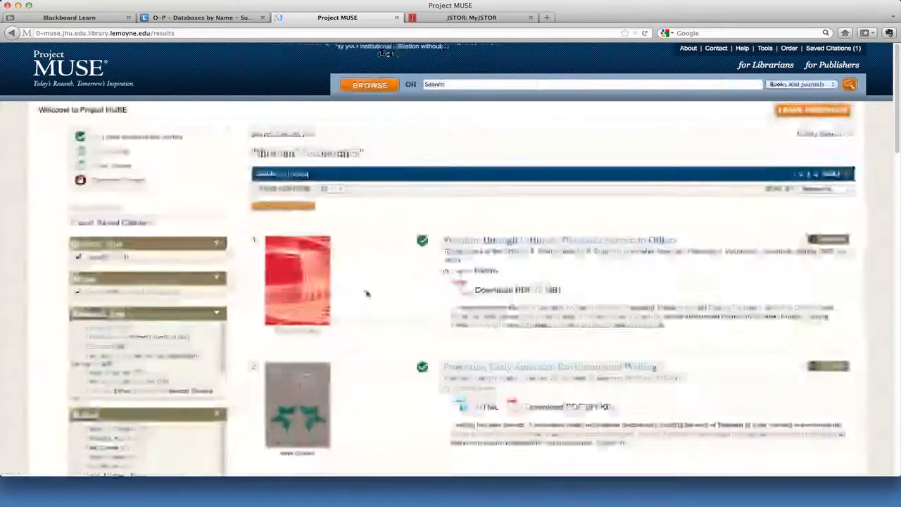
Step: Save the citation of "Economy, Ecology, and Utopia in Early Colonial Literature" from the results and open the saved citations for export
scroll(366, 293, "down", 1)
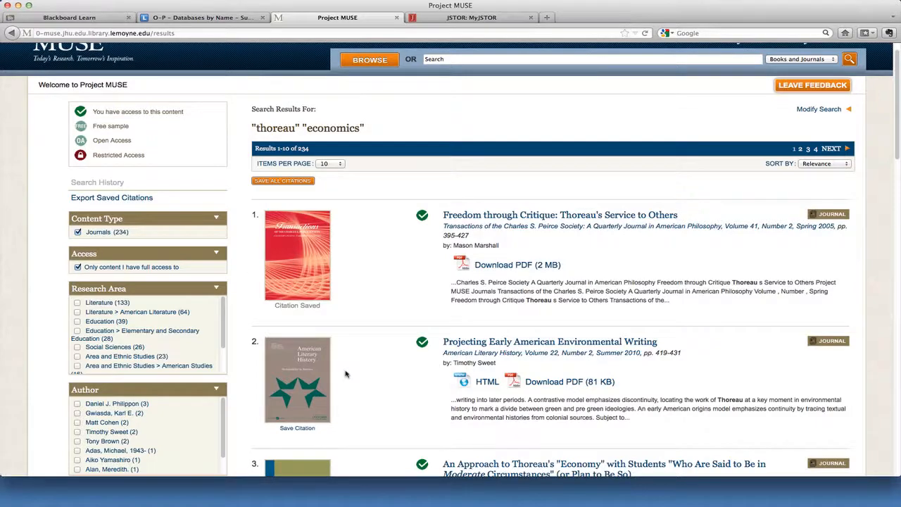
scroll(346, 374, "down", 1)
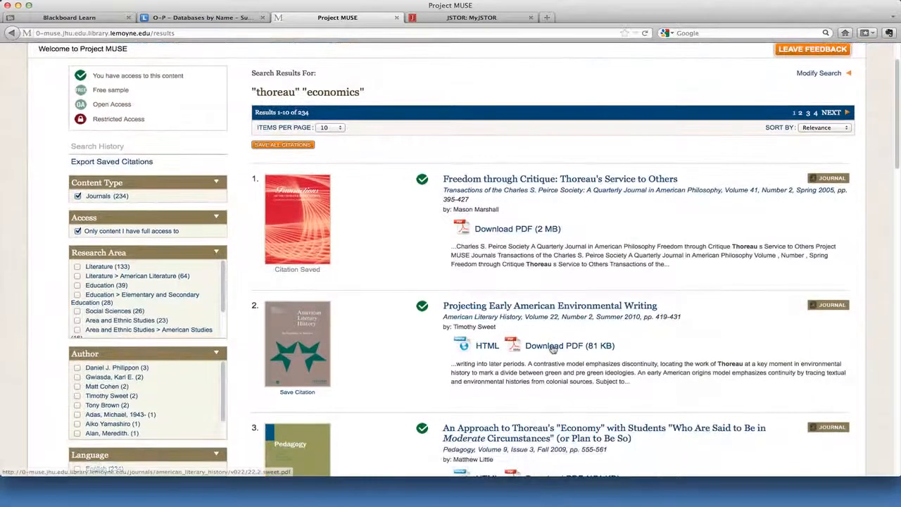
scroll(390, 355, "down", 2)
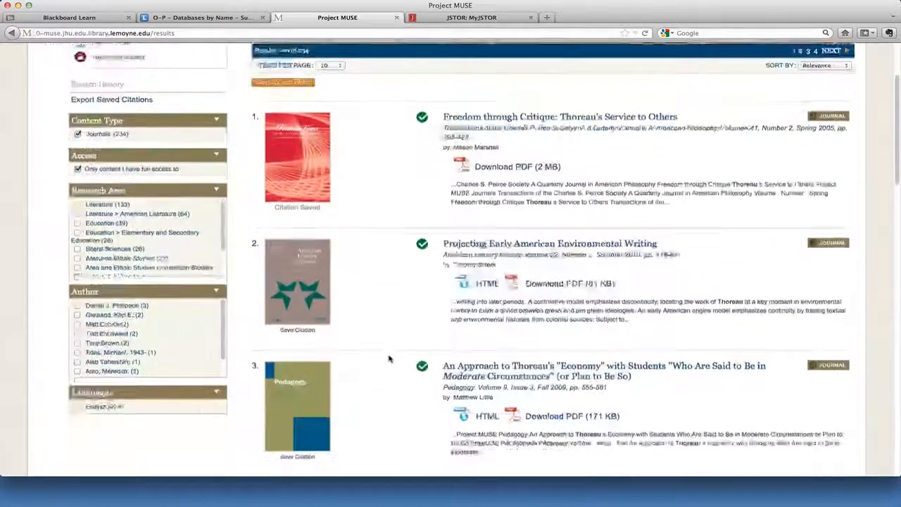
scroll(389, 358, "down", 1)
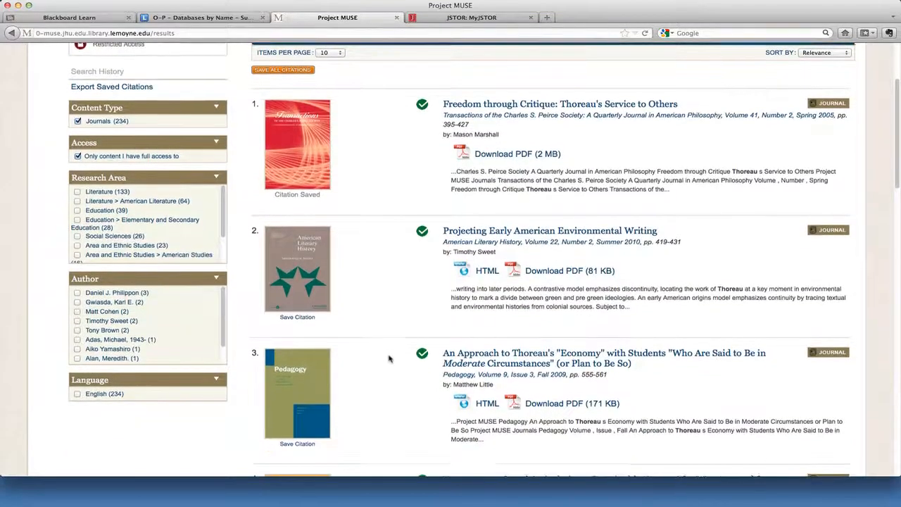
scroll(390, 358, "down", 10)
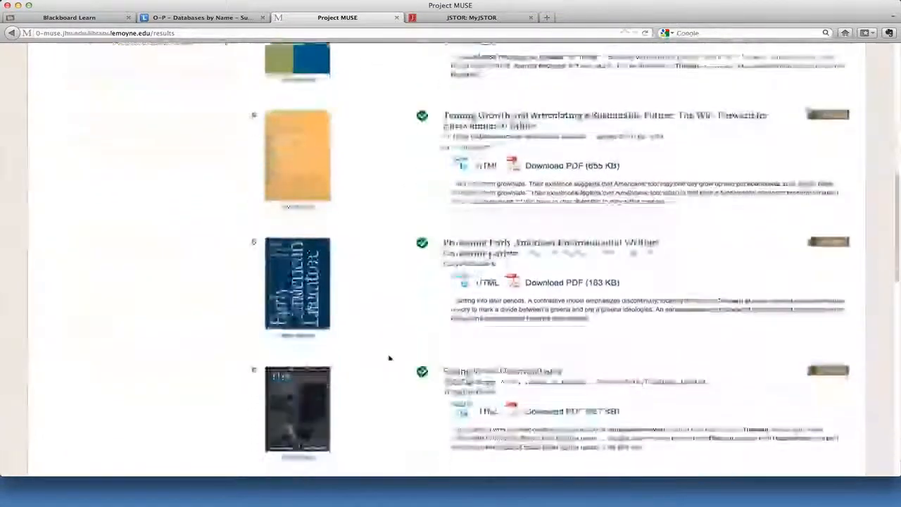
scroll(389, 358, "down", 9)
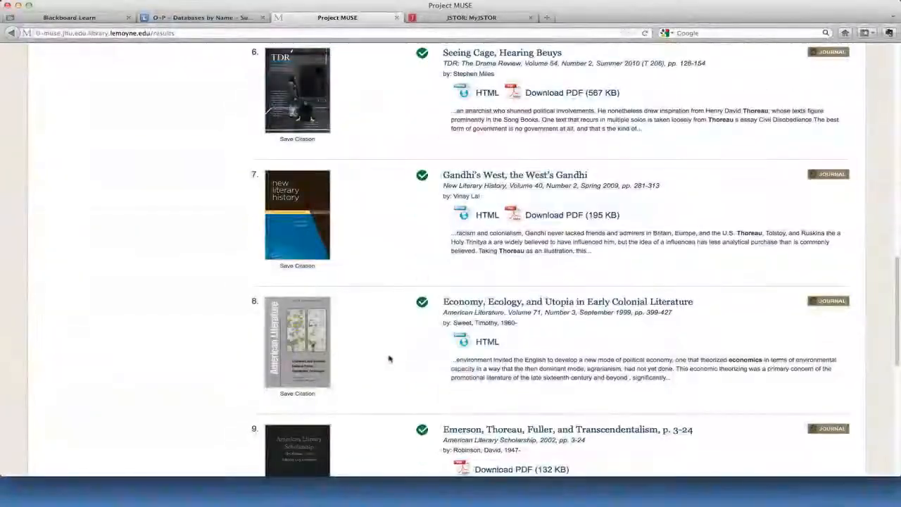
scroll(389, 358, "down", 2)
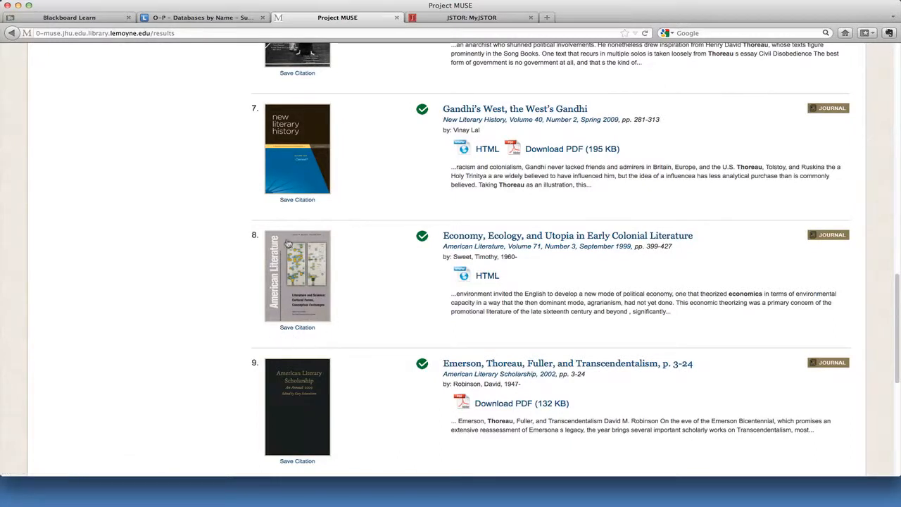
left_click(297, 327)
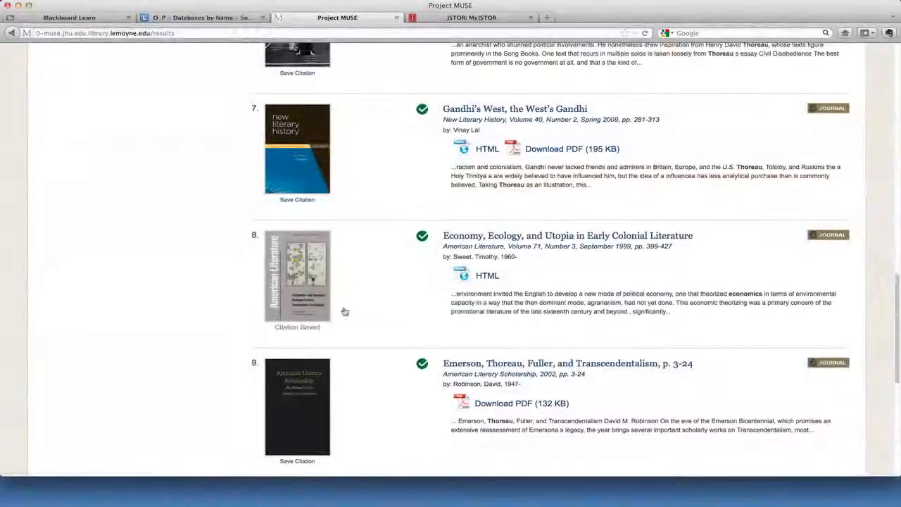
scroll(737, 196, "up", 3)
scroll(736, 195, "up", 10)
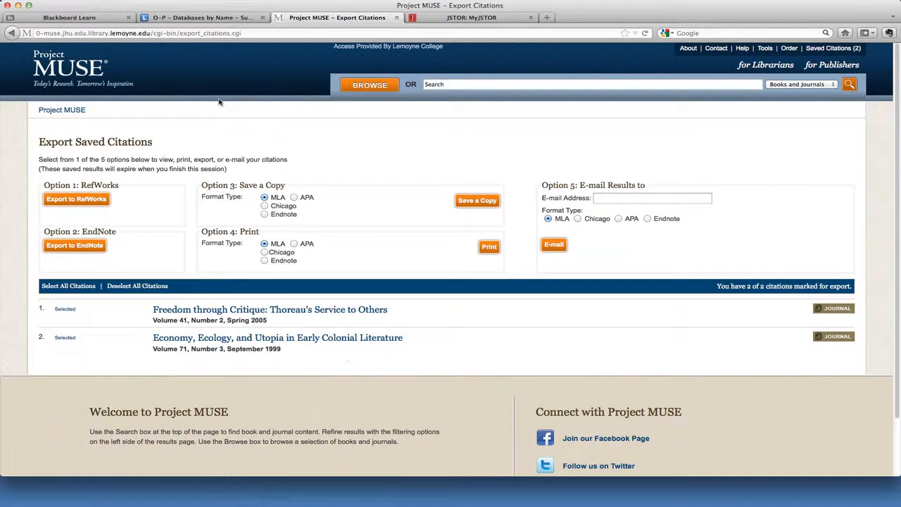
Step: Close Project MUSE and open Academic Search Elite from the A-B list of the library's databases
left_click(398, 19)
scroll(289, 245, "up", 3)
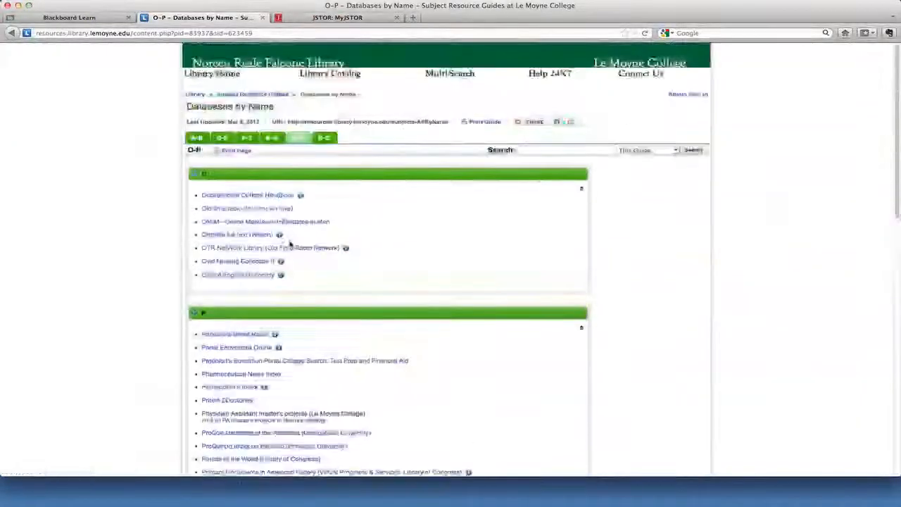
left_click(195, 141)
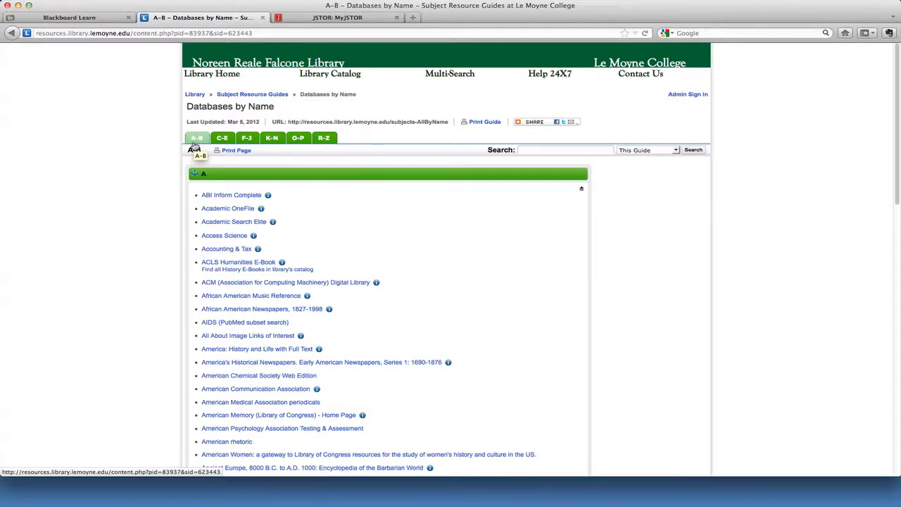
left_click(239, 223)
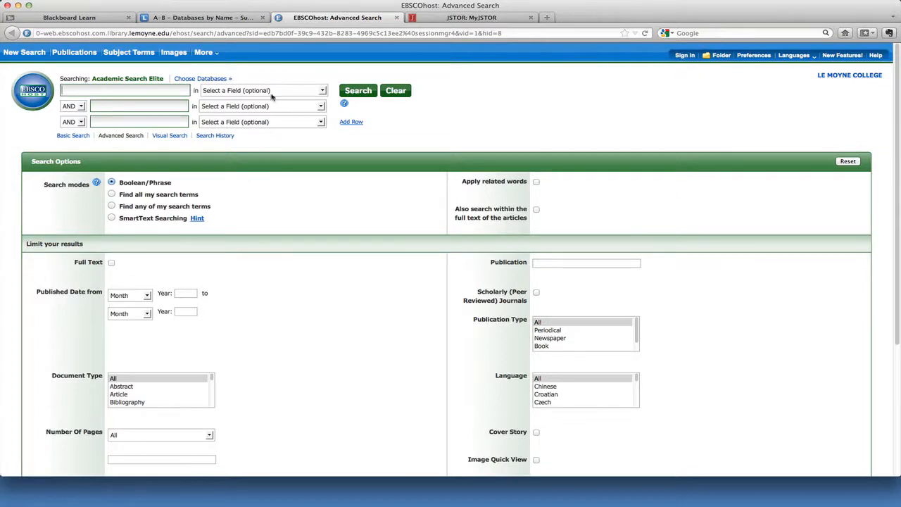
Step: Limit the Academic Search Elite results to full text and scholarly (peer reviewed) journals and look over the remaining search options
left_click(110, 263)
left_click(536, 293)
scroll(587, 300, "down", 4)
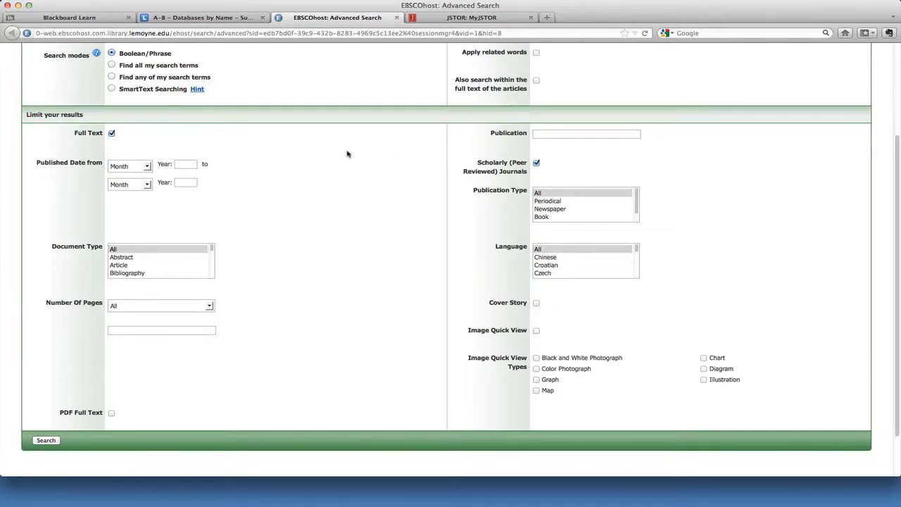
scroll(347, 153, "up", 4)
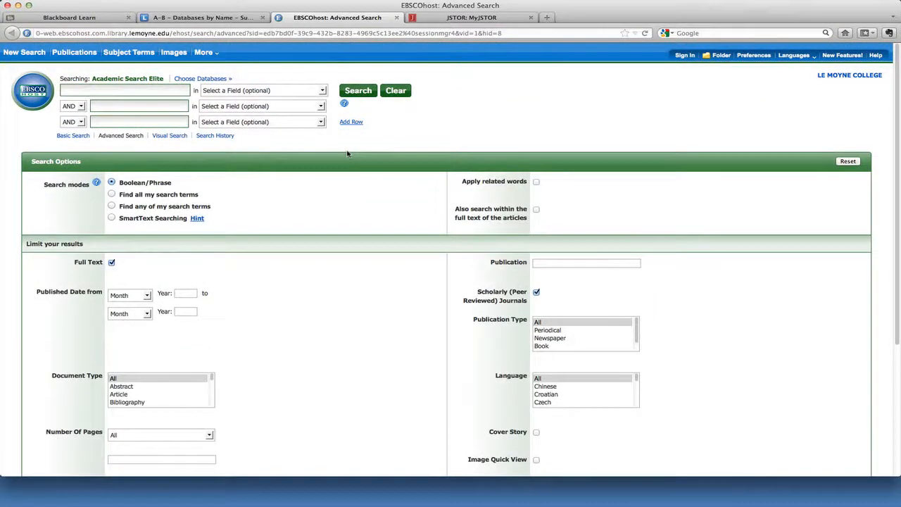